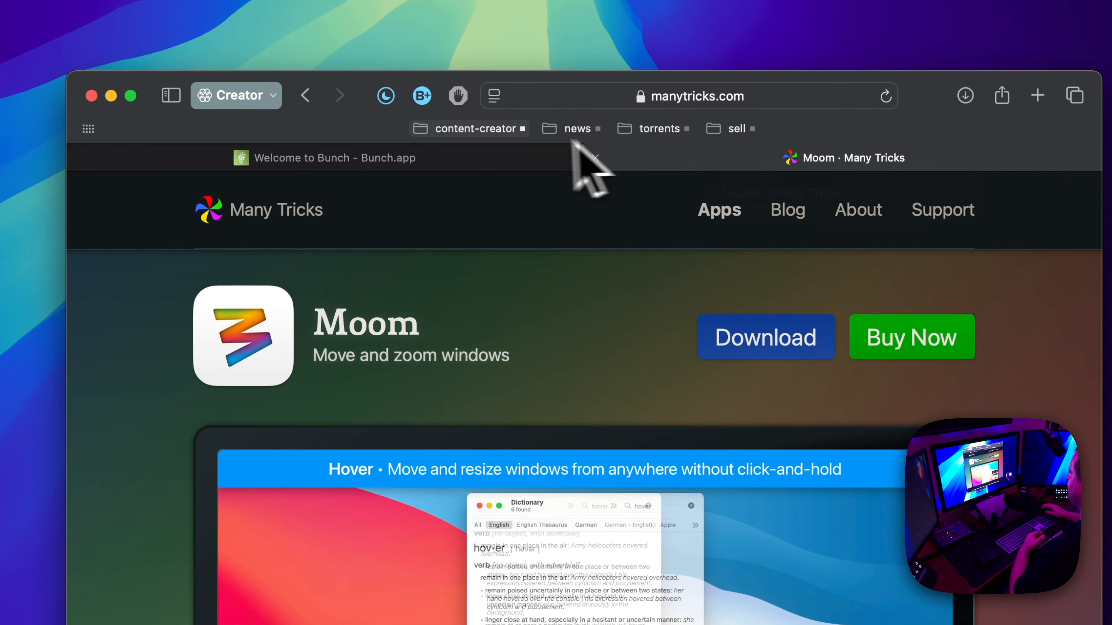
# View the Bunch website and return to the Moom product page
pyautogui.click(471, 160)
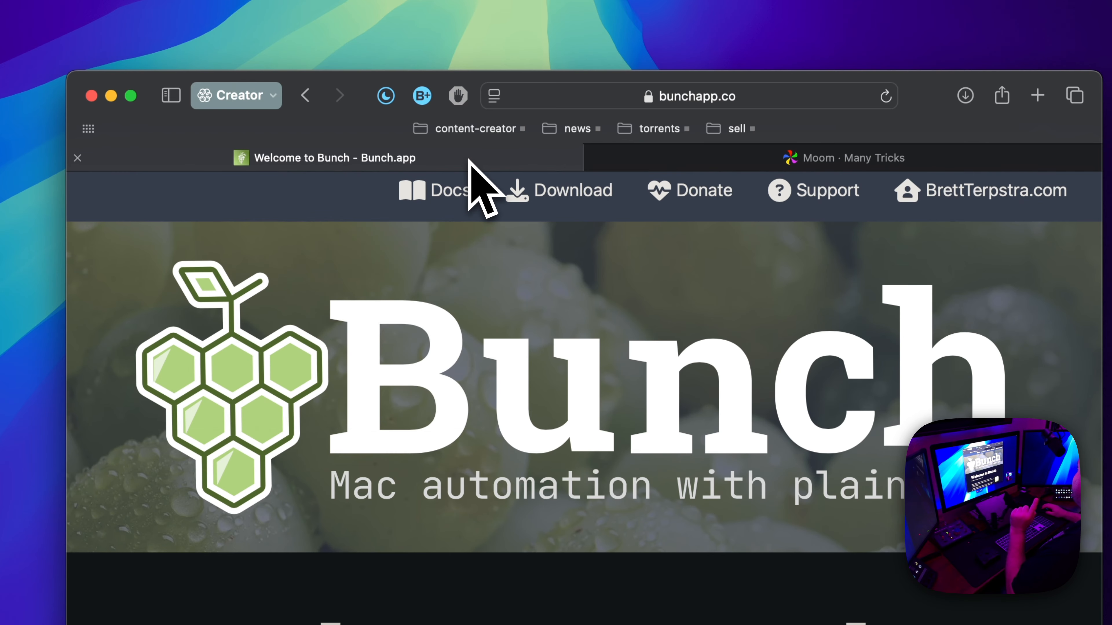
pyautogui.click(678, 163)
# Open Moom's settings, review the saved safari layout and its available actions, and close the settings window
pyautogui.moveTo(388, 6)
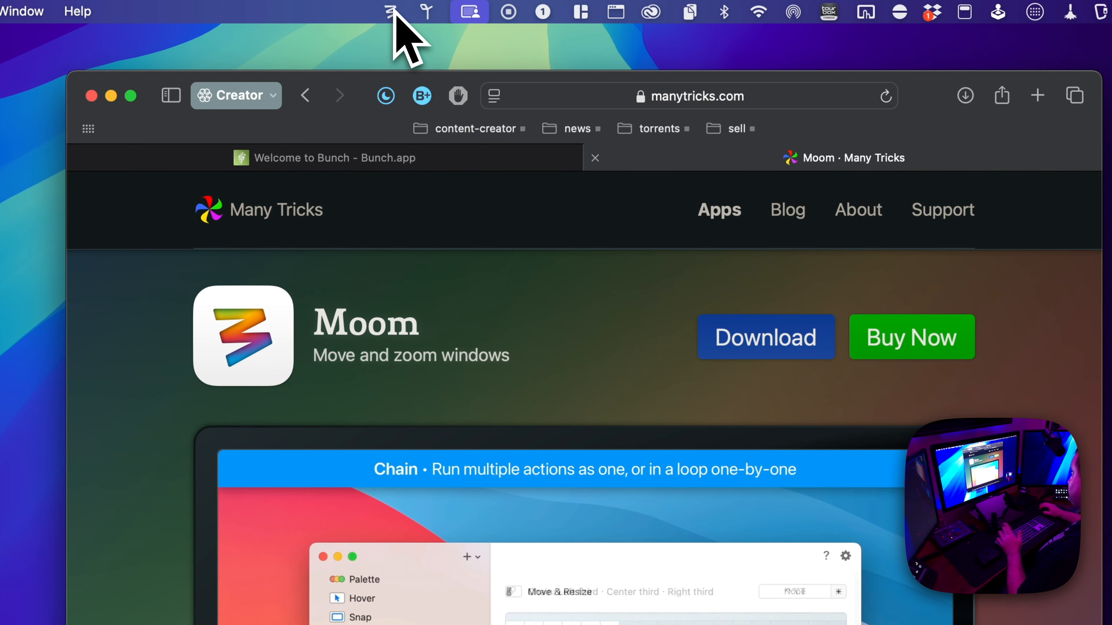
pyautogui.click(390, 11)
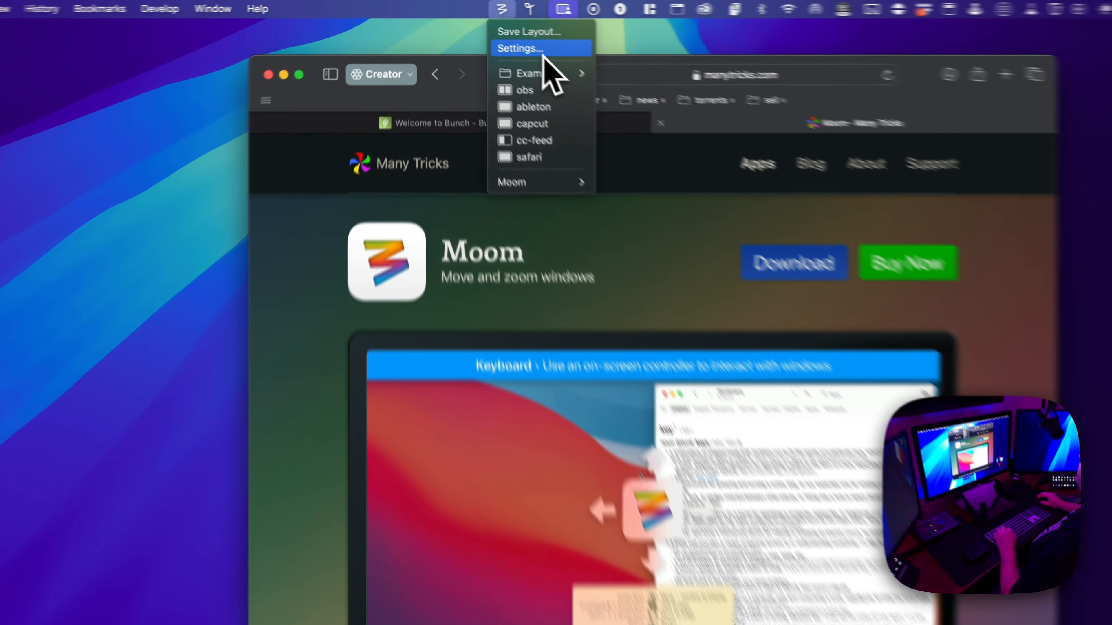
pyautogui.click(488, 34)
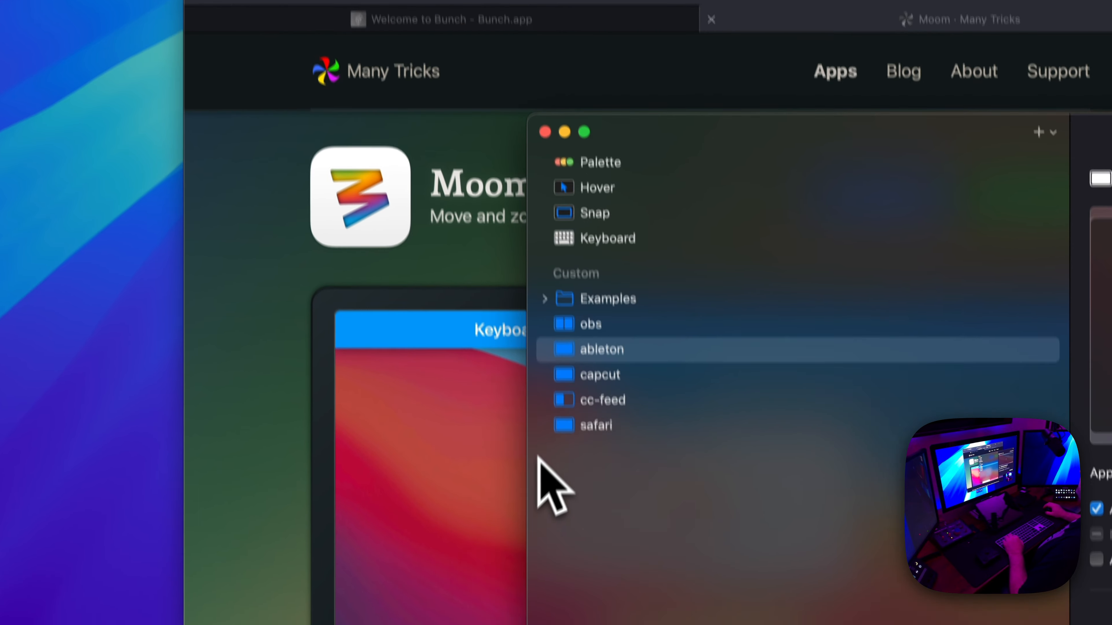
pyautogui.moveTo(732, 99); pyautogui.dragTo(452, 108)
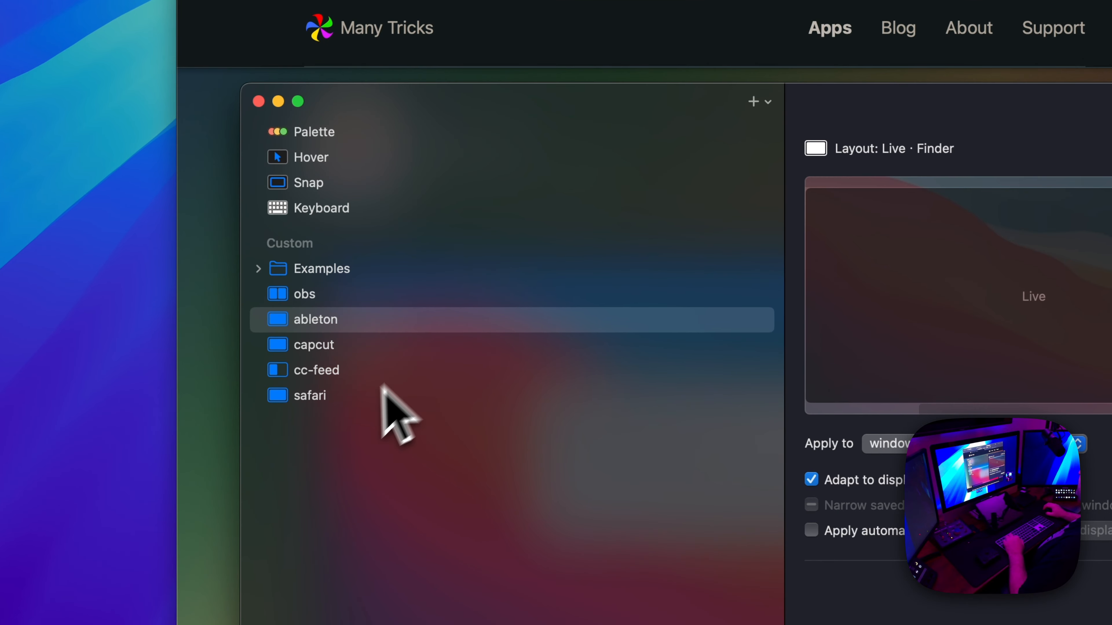
pyautogui.click(329, 398)
pyautogui.rightClick(318, 397)
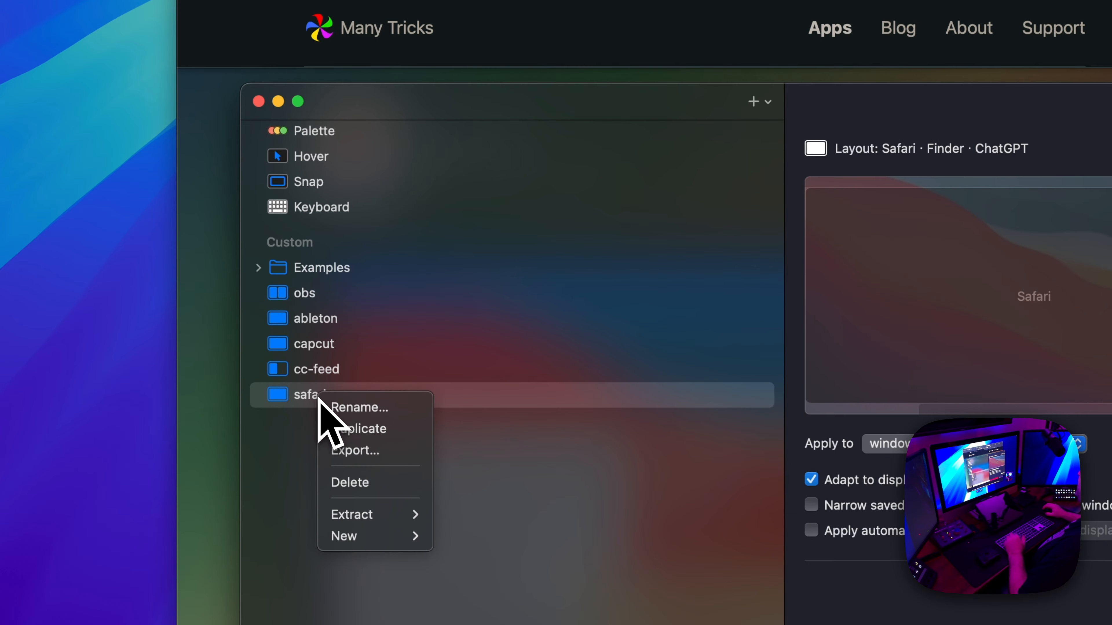
pyautogui.click(479, 560)
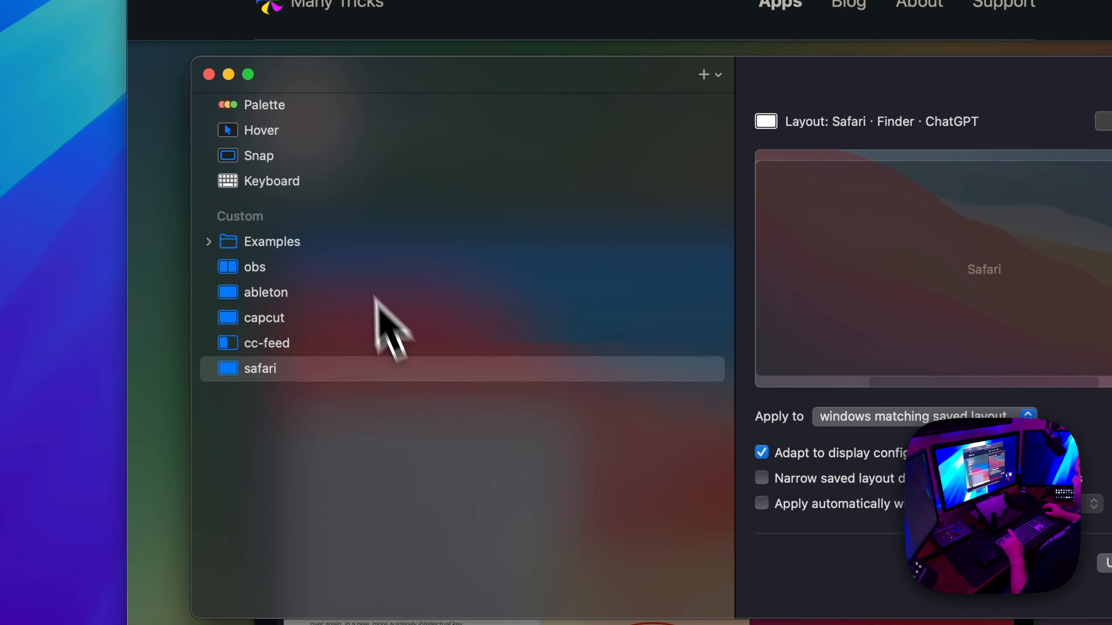
pyautogui.press('super+w')
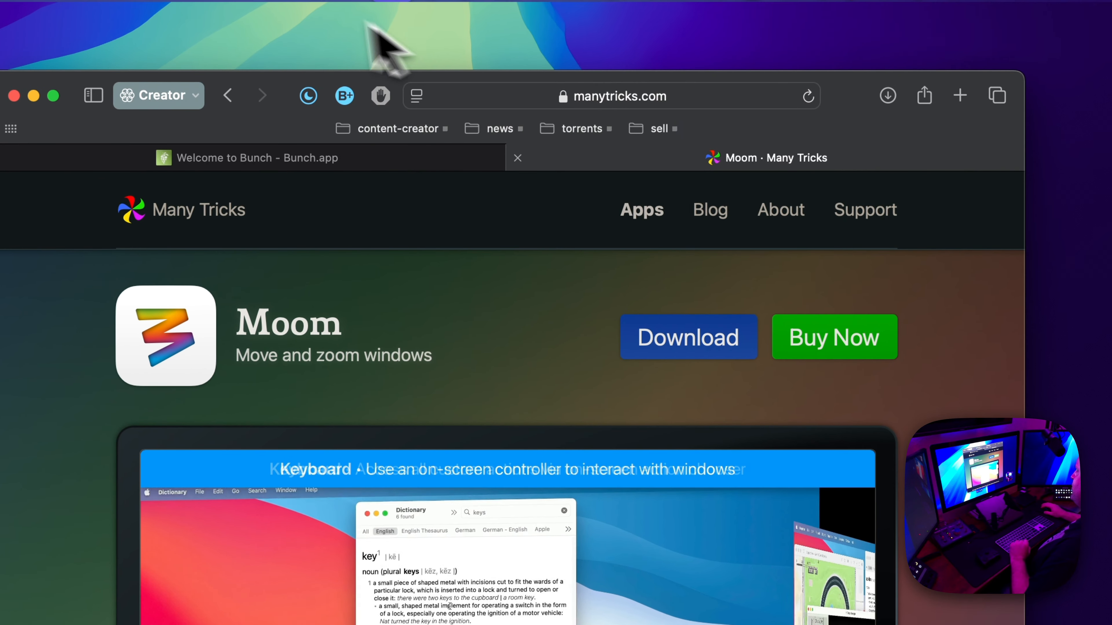
# Clear the checkmarks of all bunches in Bunch and review the list of bunches again
pyautogui.click(349, 10)
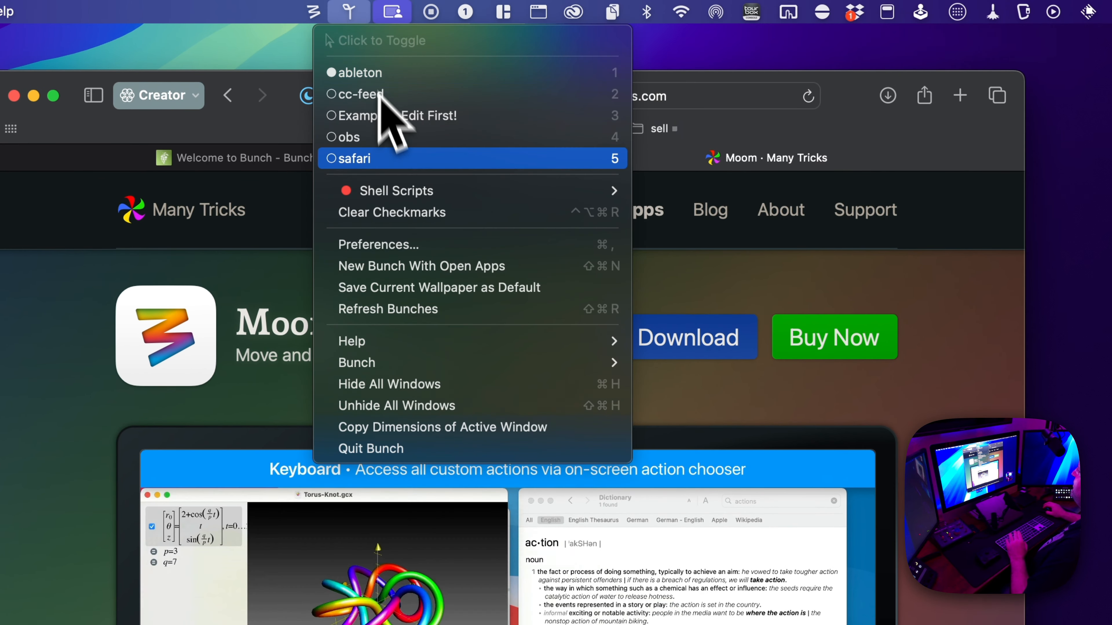
pyautogui.click(427, 212)
pyautogui.click(348, 6)
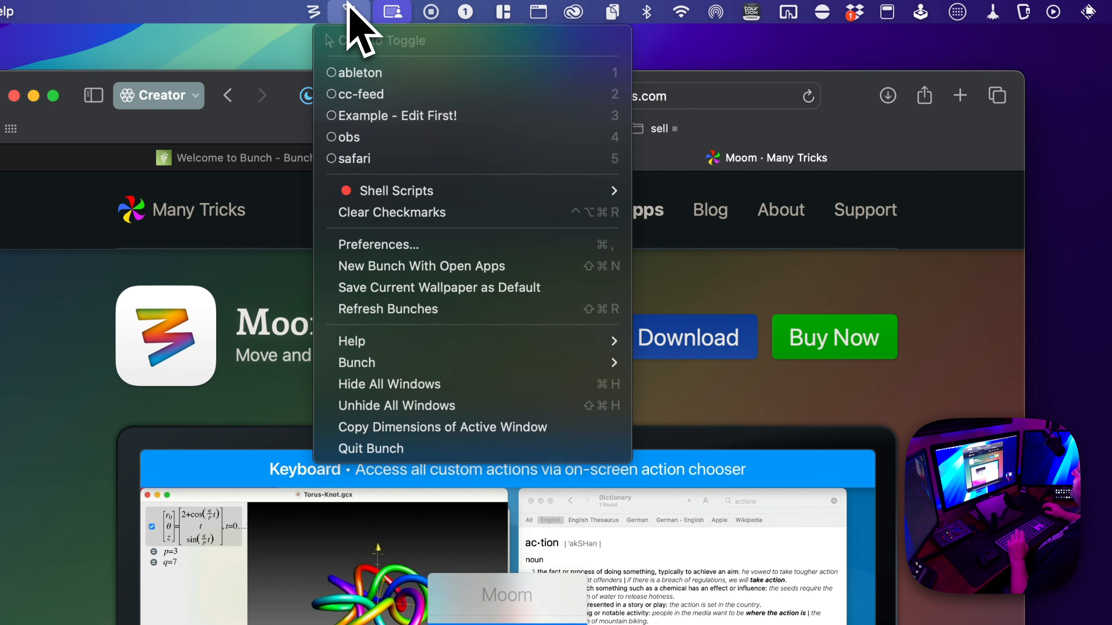
pyautogui.click(843, 132)
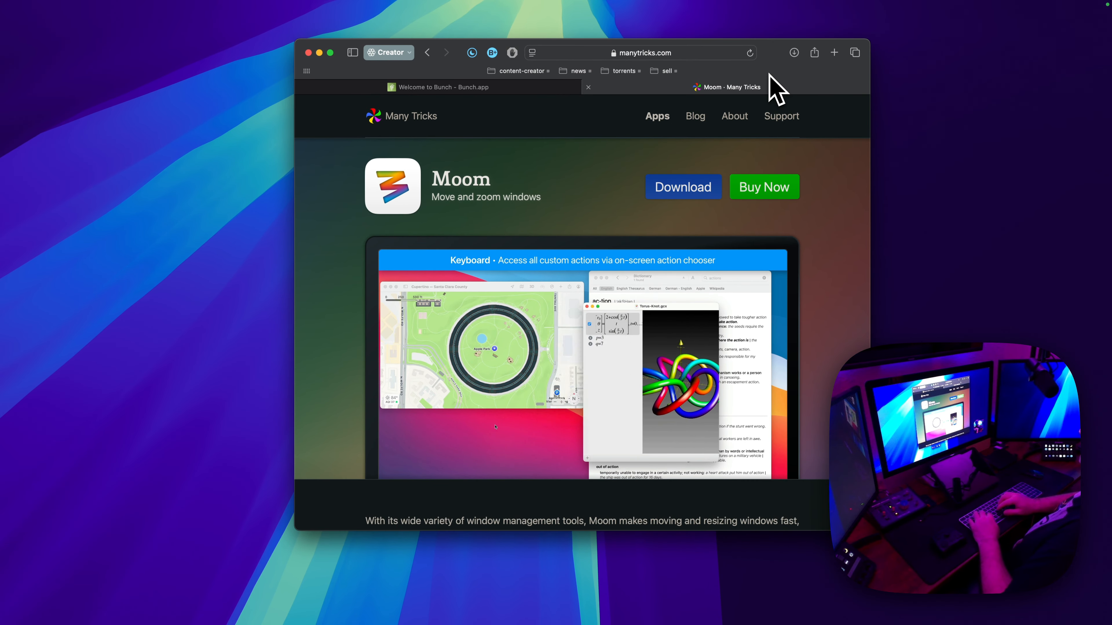
# Search the launcher for "bunch" and open the Bunch folder
pyautogui.press('super+space')
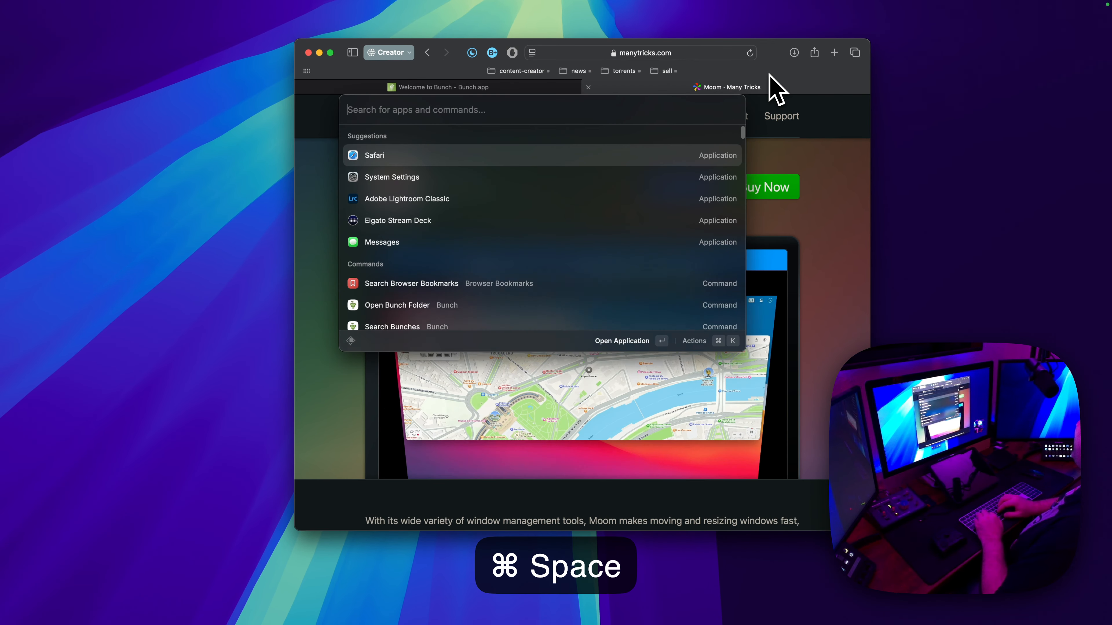
pyautogui.write('bunch')
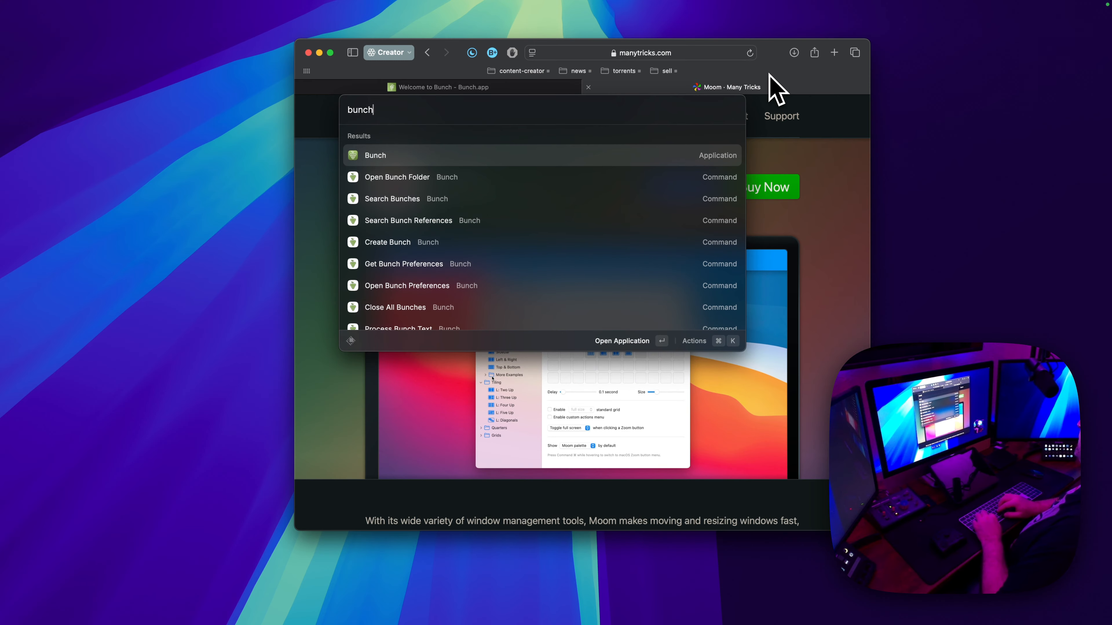
pyautogui.press('Down')
pyautogui.press('Return')
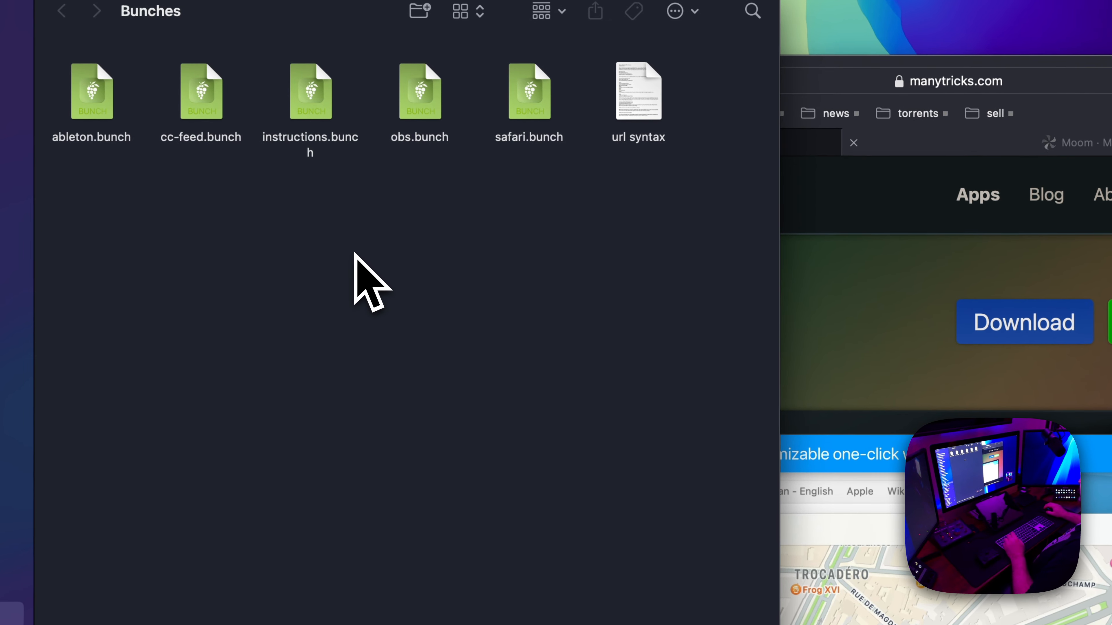
pyautogui.press('alt+super+n')
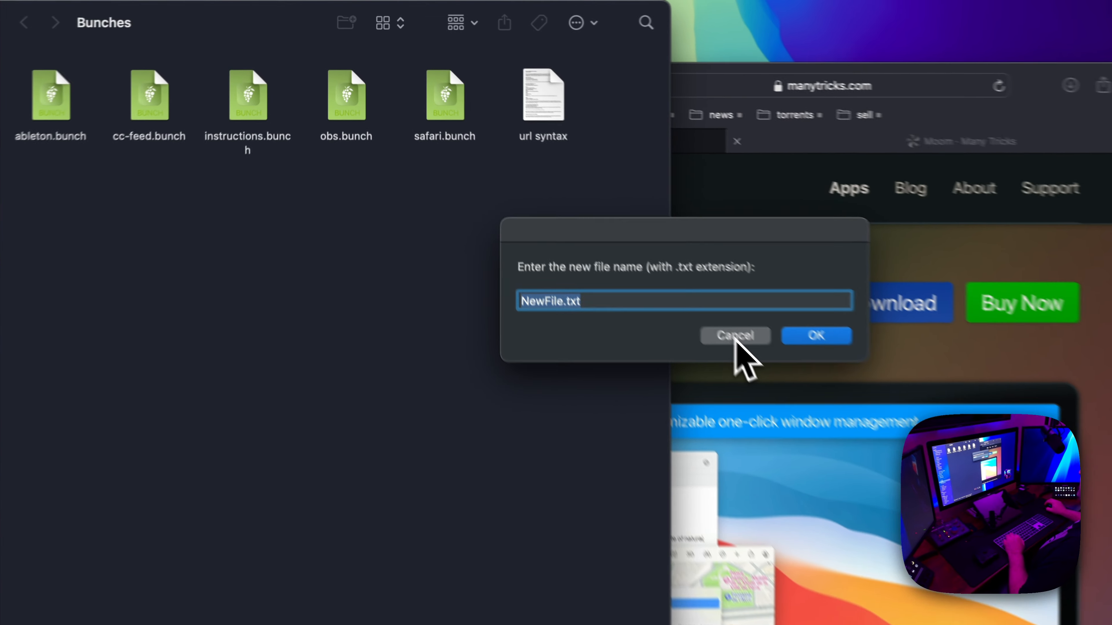
pyautogui.click(769, 374)
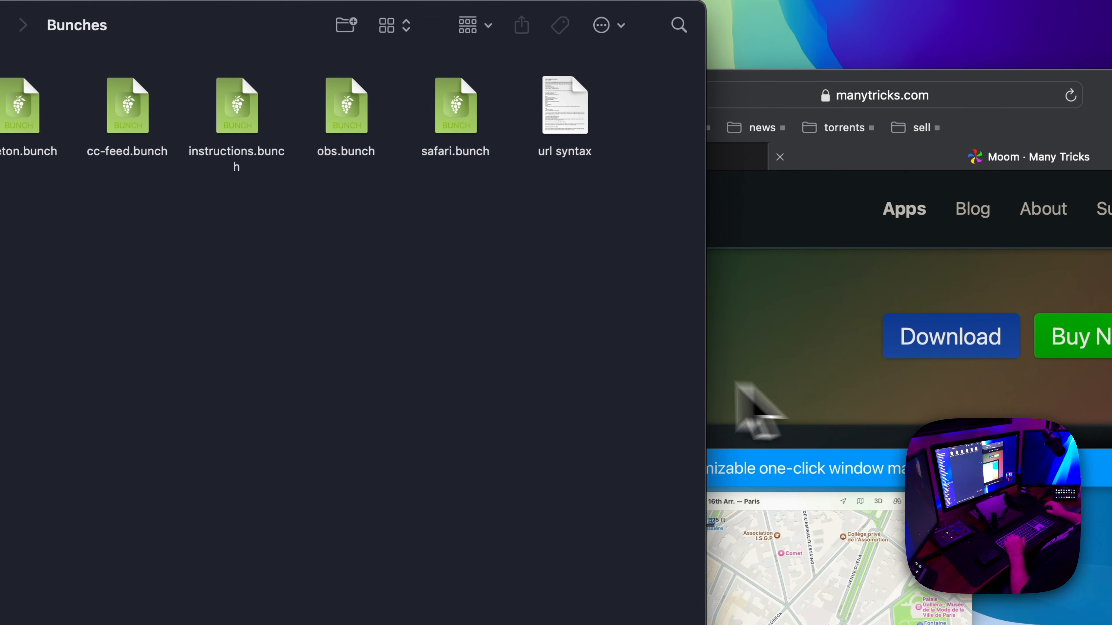
pyautogui.click(141, 225)
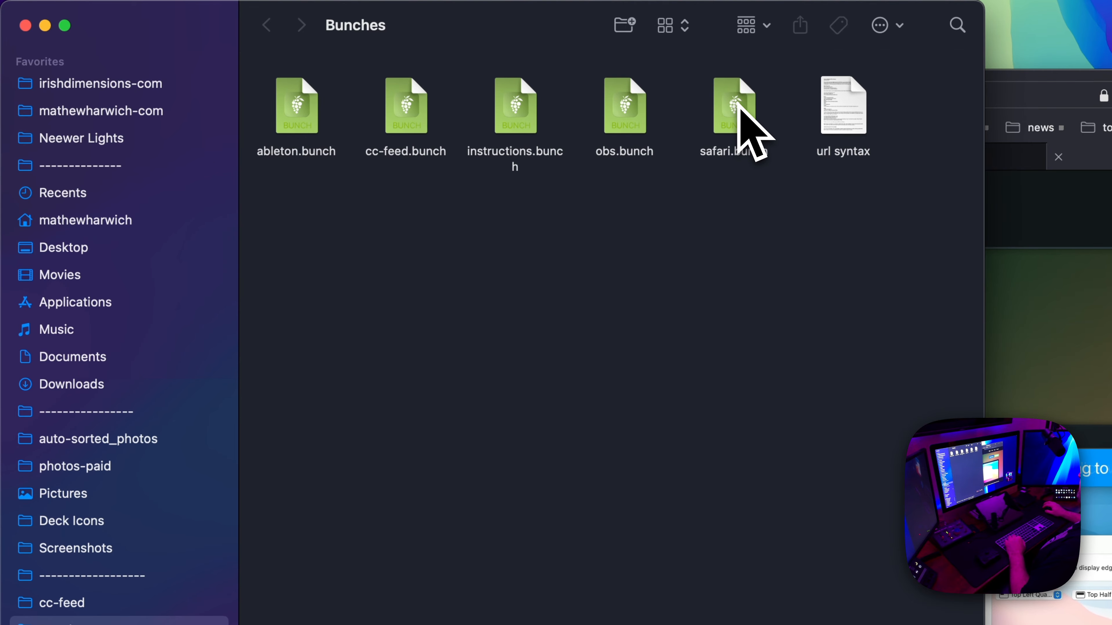
# Open safari.bunch, examine its hide-apps and Moom snapshot lines, and look up the saved layouts in Moom
pyautogui.doubleClick(739, 106)
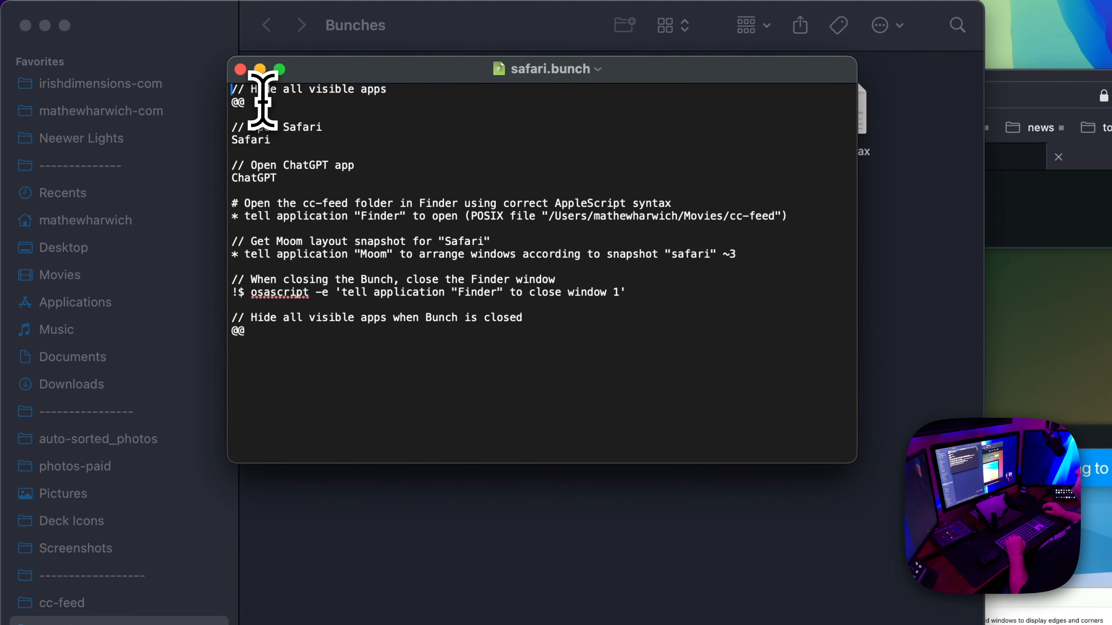
pyautogui.moveTo(253, 102); pyautogui.dragTo(226, 92)
pyautogui.click(242, 104)
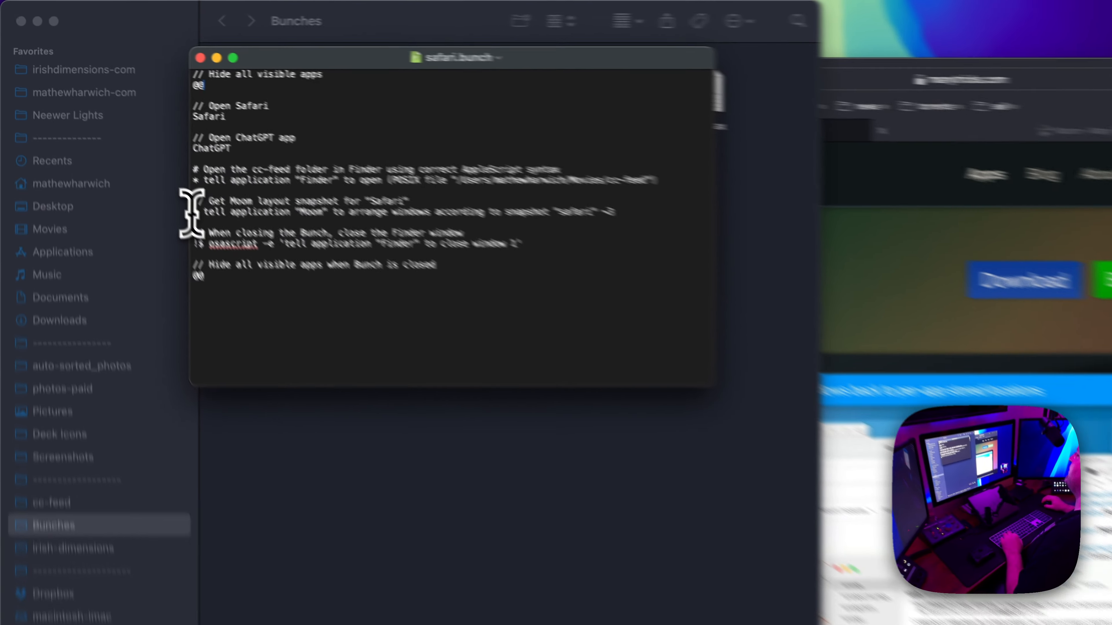
pyautogui.moveTo(129, 141); pyautogui.dragTo(366, 138)
pyautogui.click(178, 141)
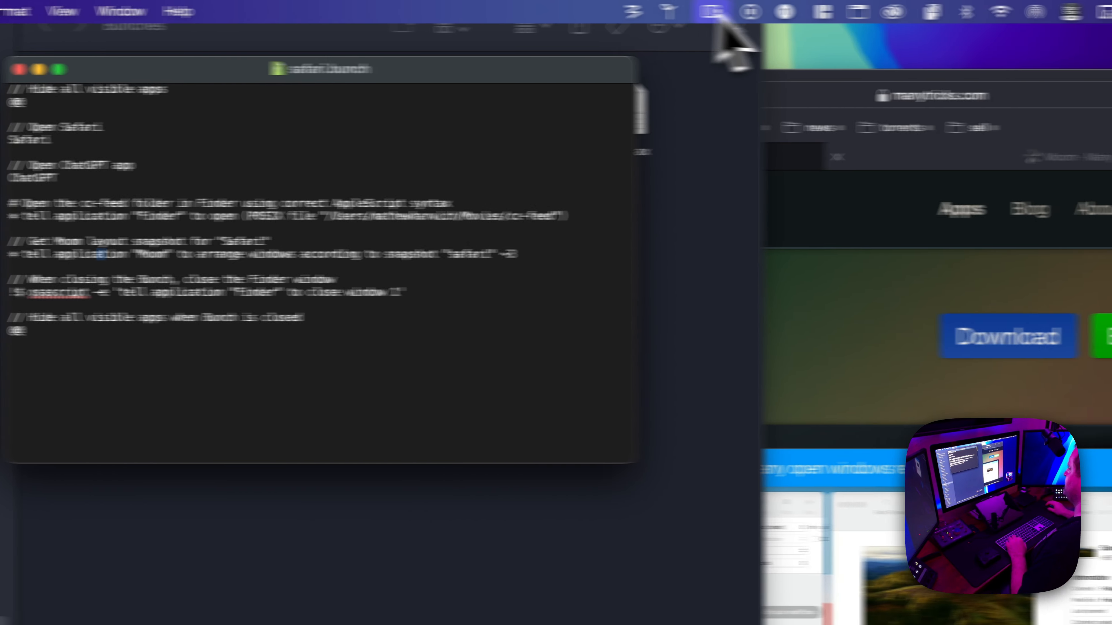
pyautogui.click(862, 9)
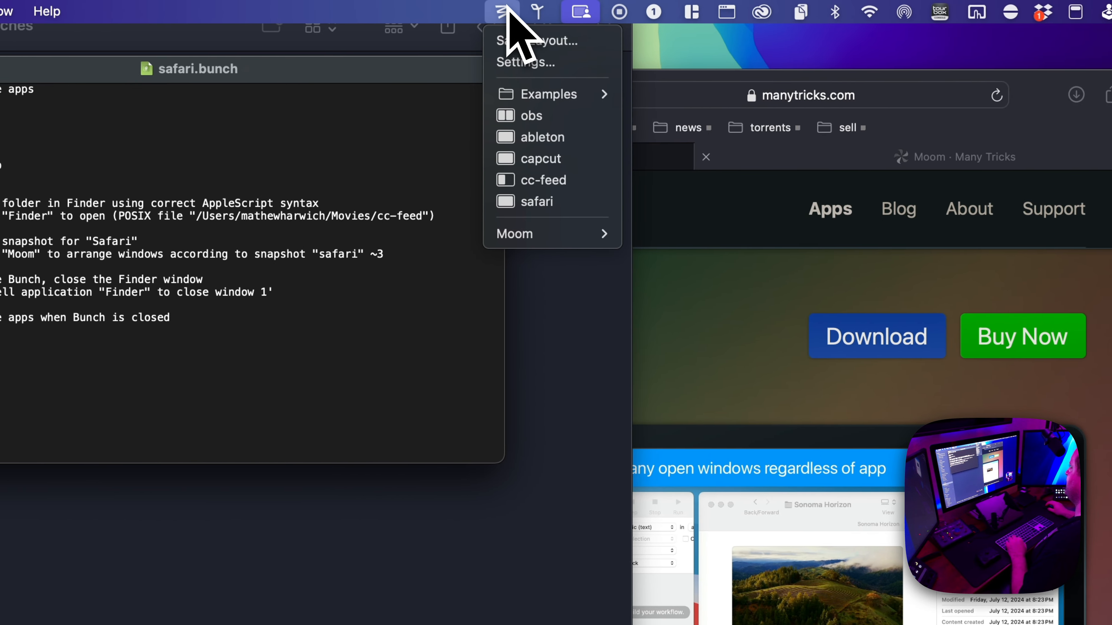
pyautogui.click(520, 6)
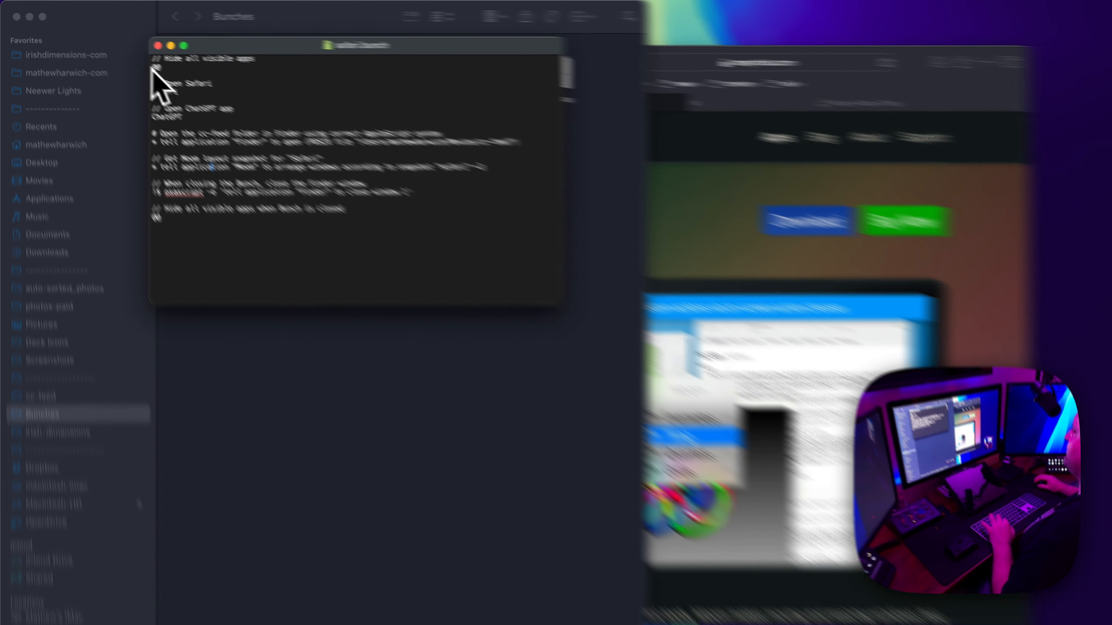
# Close the Bunches folder window and the safari.bunch document
pyautogui.click(133, 39)
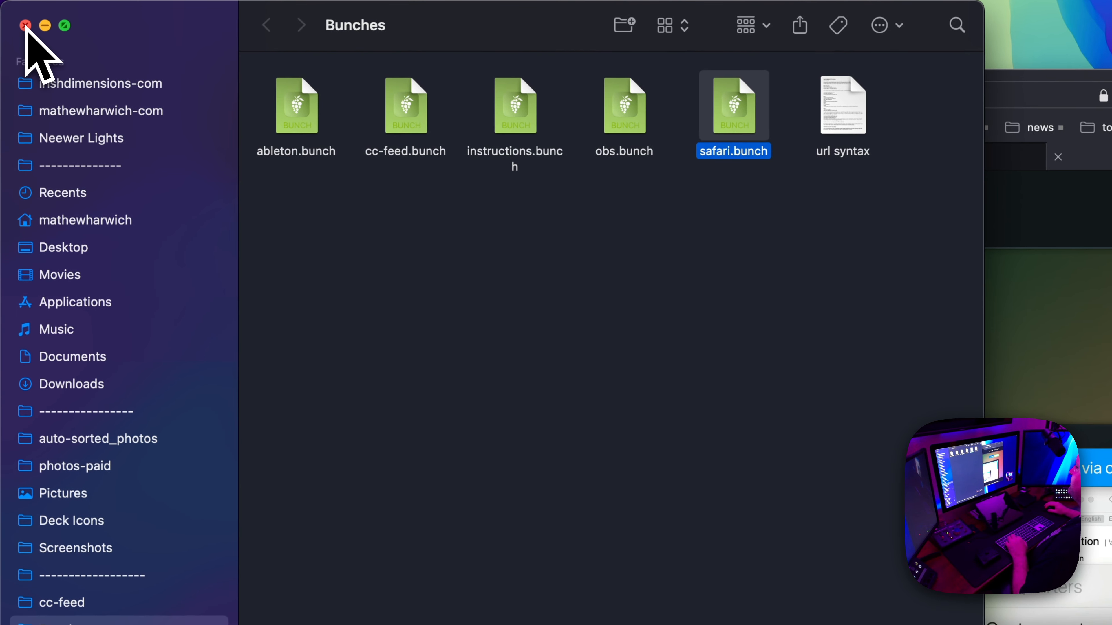
pyautogui.click(26, 26)
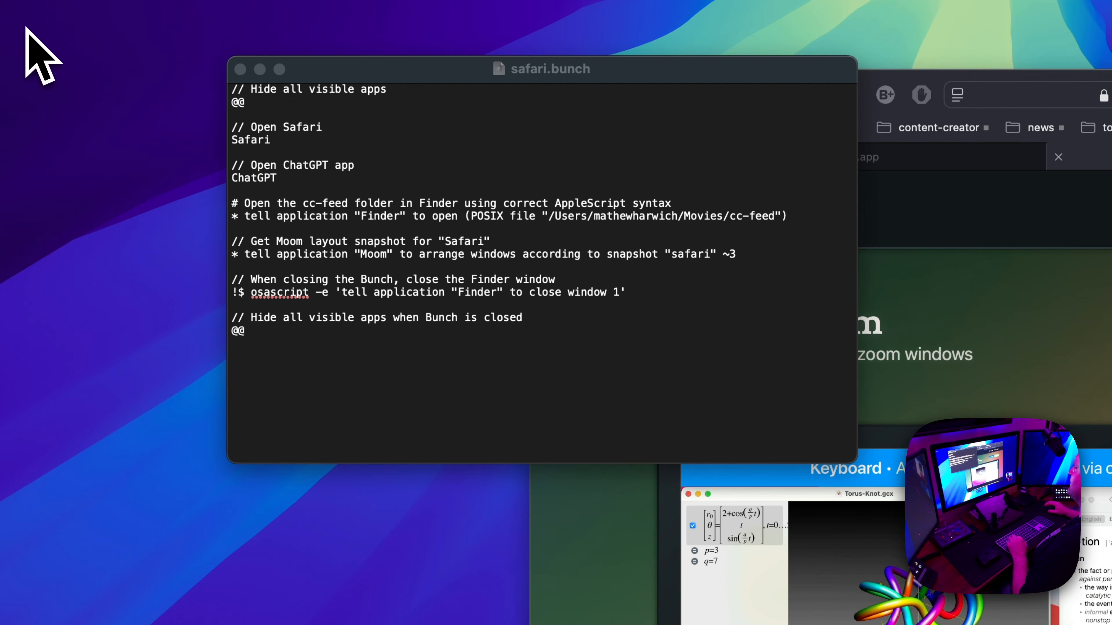
pyautogui.click(239, 69)
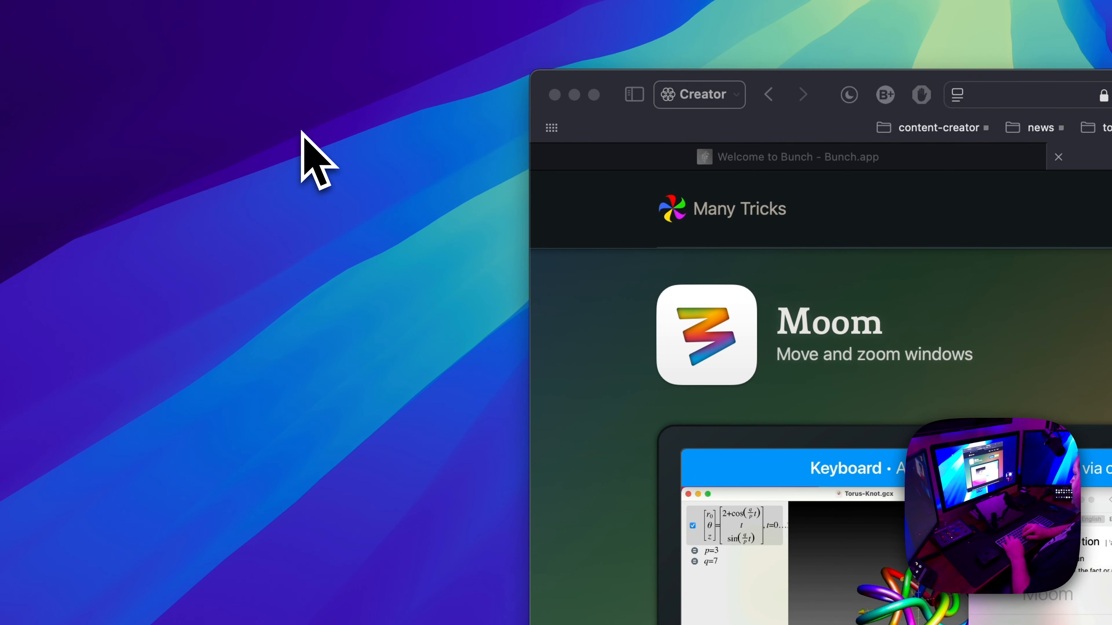
# Search the launcher for "stream", switch to Elgato Stream Deck and select the Safari key on the first page
pyautogui.press('super+space')
pyautogui.write('strea')
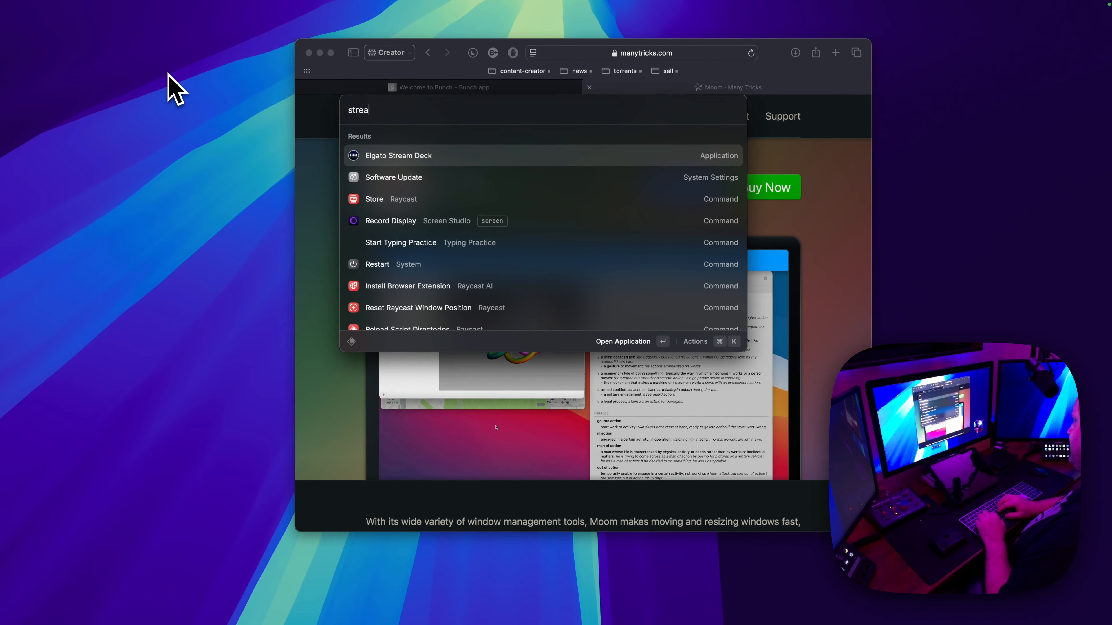
pyautogui.write('m')
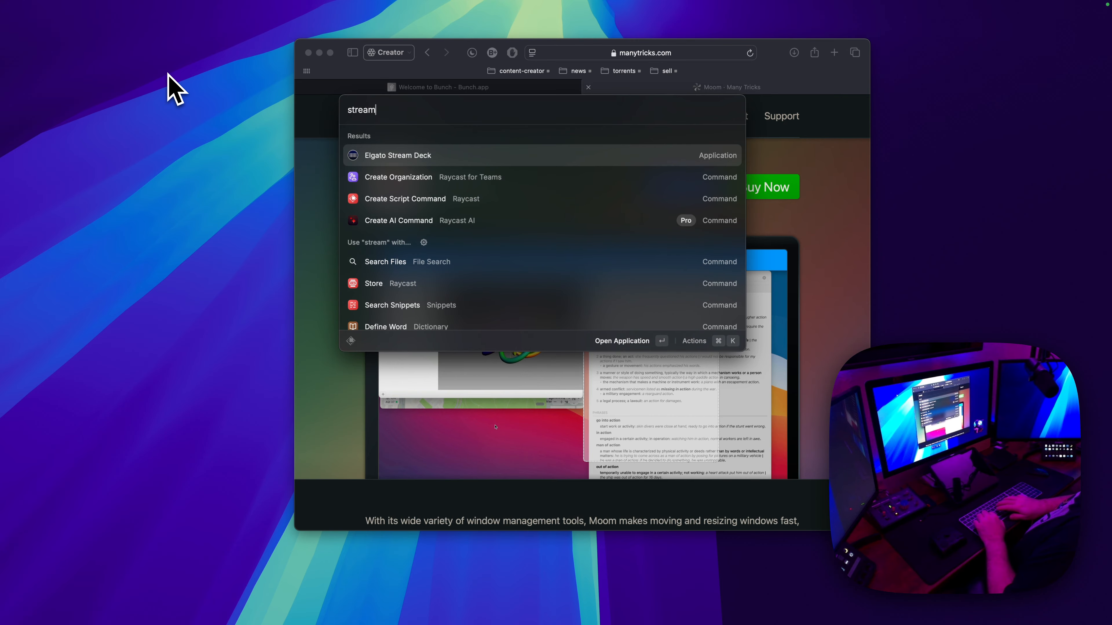
pyautogui.press('Return')
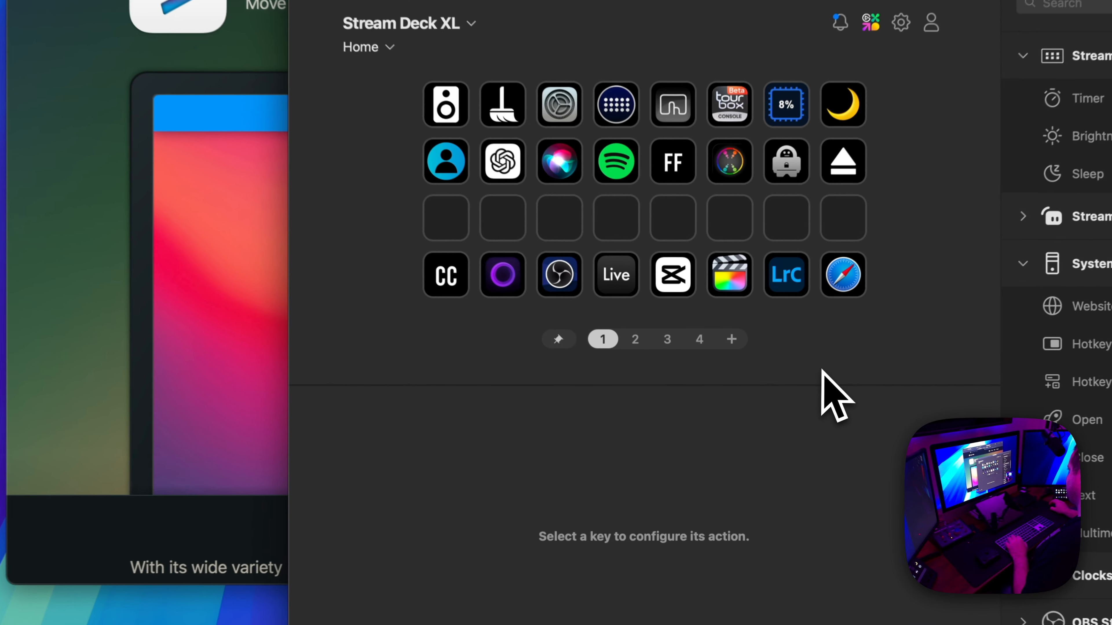
pyautogui.click(847, 272)
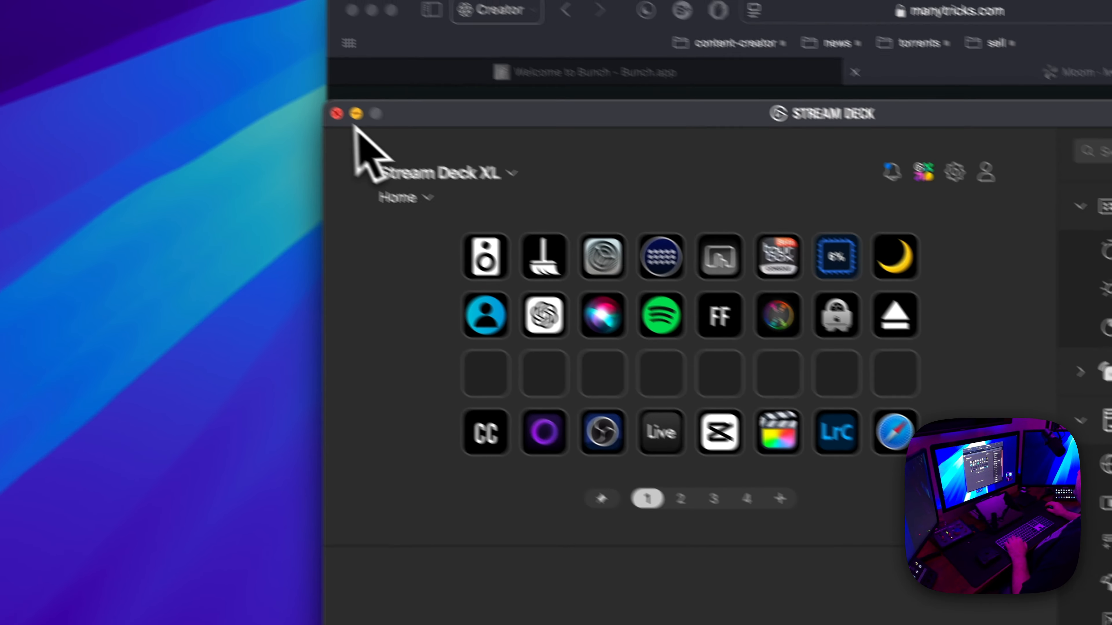
# Minimize the Stream Deck window and hide the remaining browser window to leave an empty desktop
pyautogui.click(355, 114)
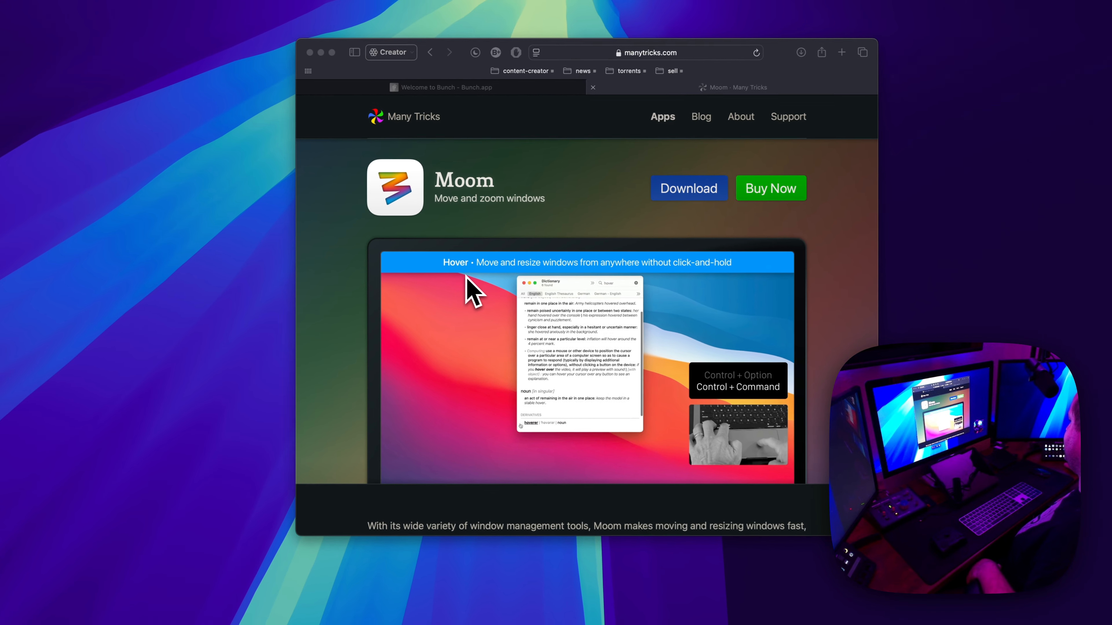
pyautogui.press('alt+super+h')
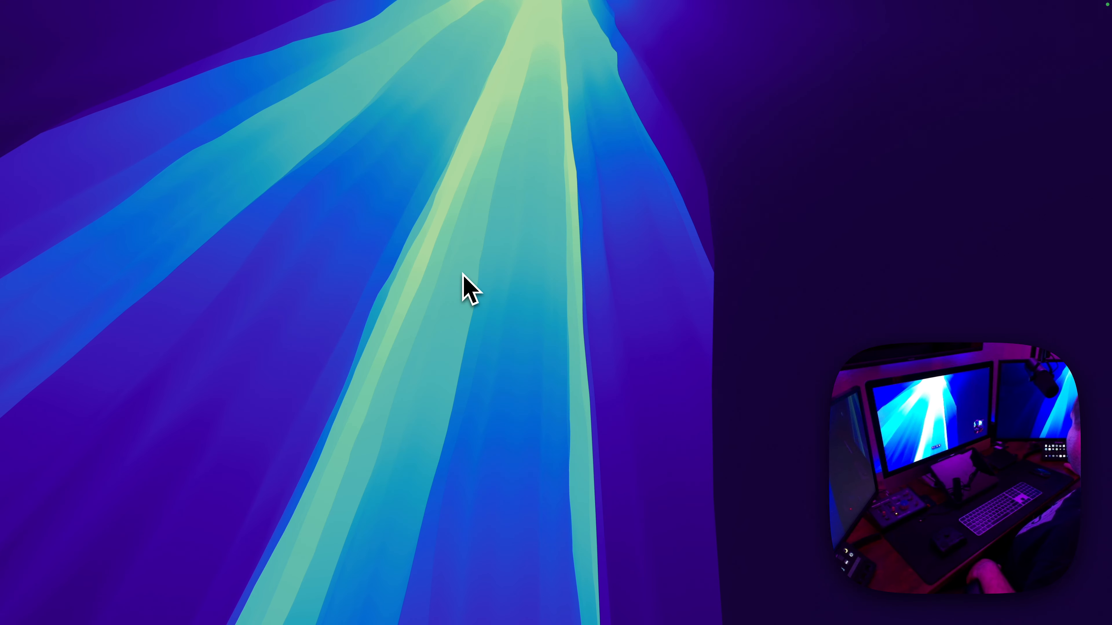